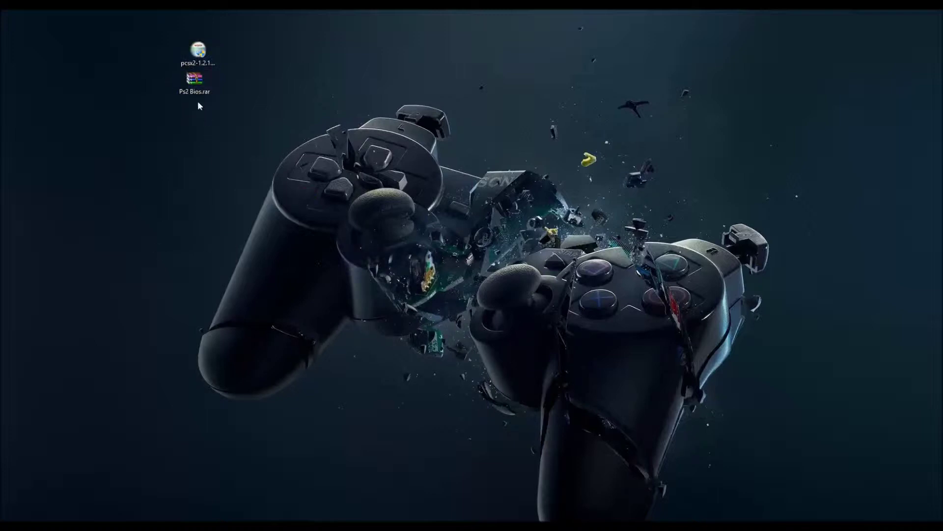
Step: Install PCSX2 1.2.1 with all components in the default destination folder and close the finished installer
drag(196, 88, 204, 91)
click(199, 50)
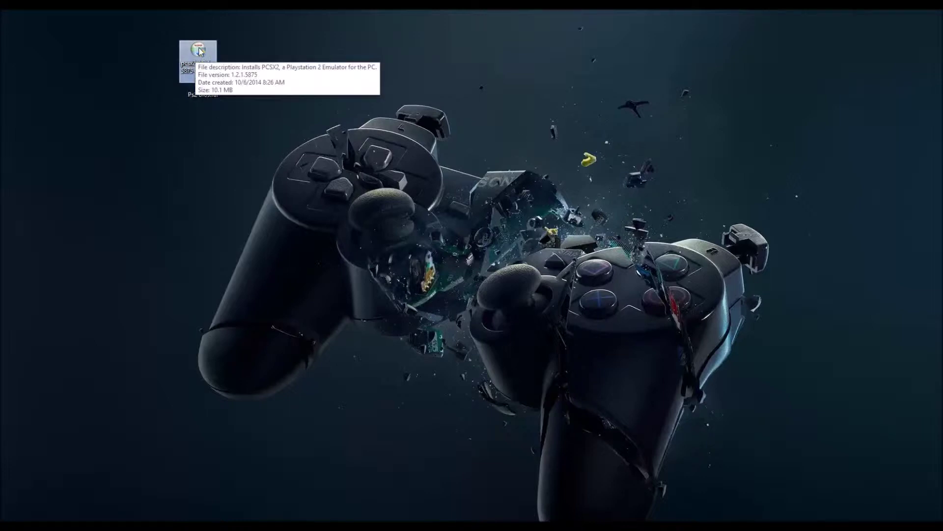
double_click(200, 51)
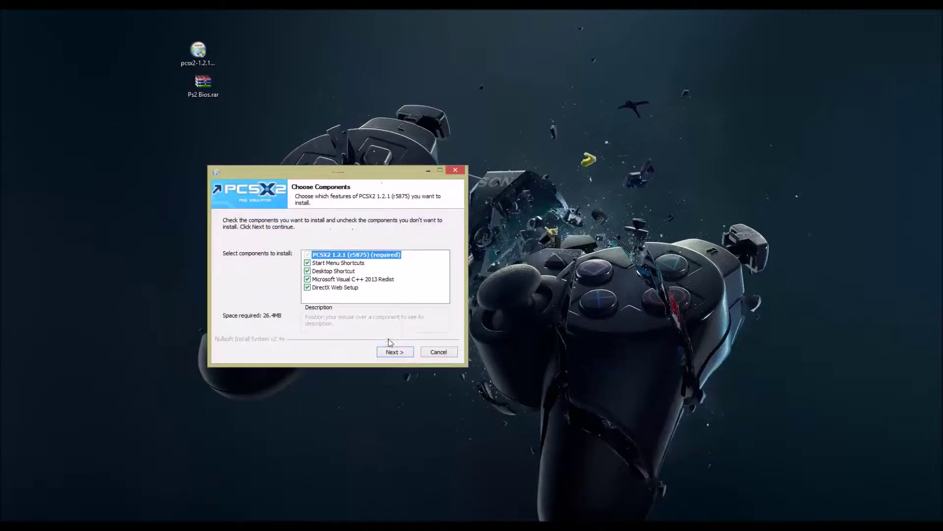
click(393, 352)
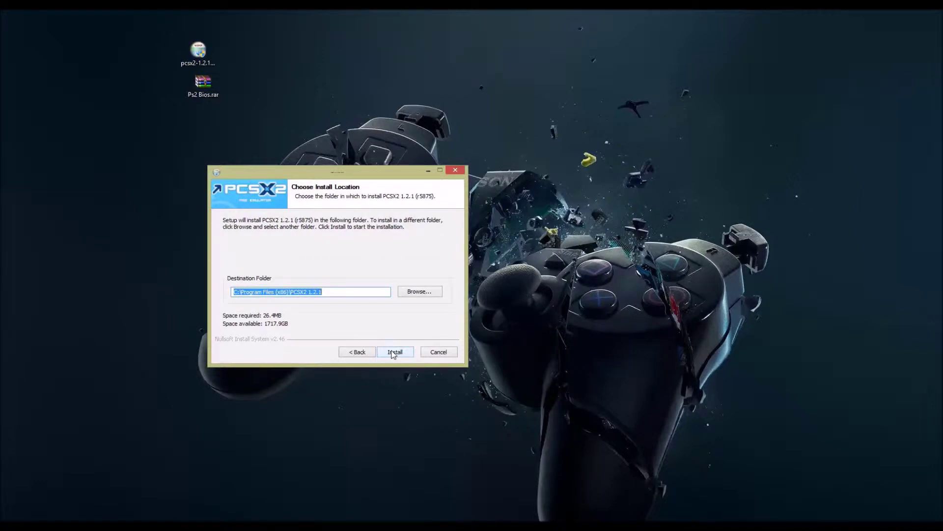
click(393, 351)
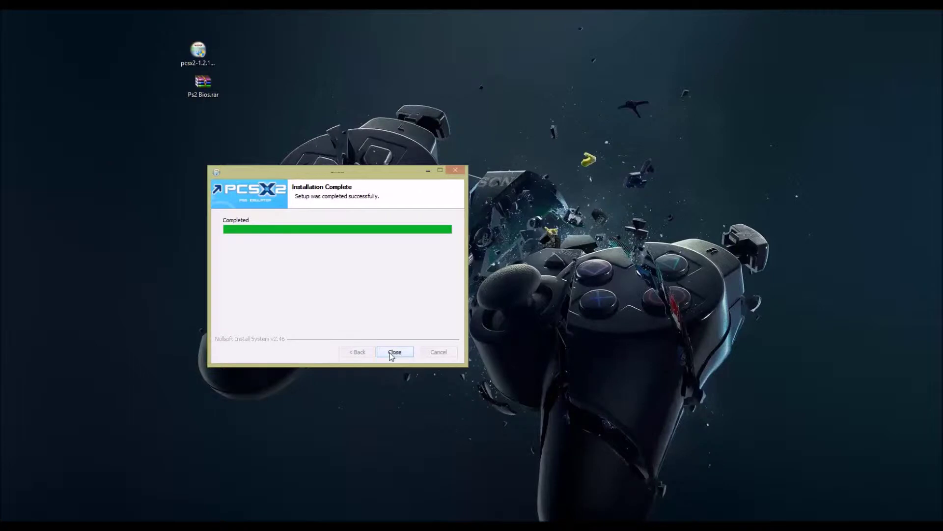
click(398, 353)
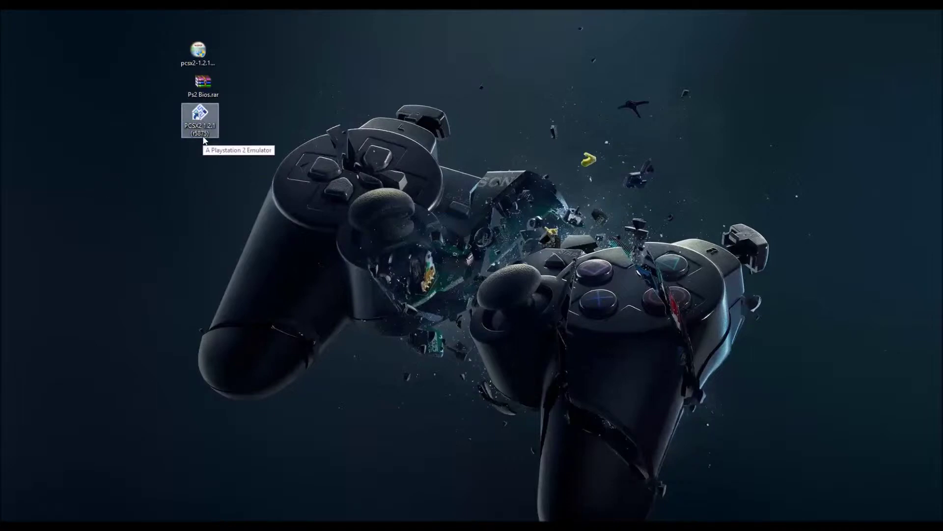
Step: Launch PCSX2 1.2.1, overwrite the existing settings with the defaults, and accept the default plugins in the setup wizard
drag(201, 132, 205, 137)
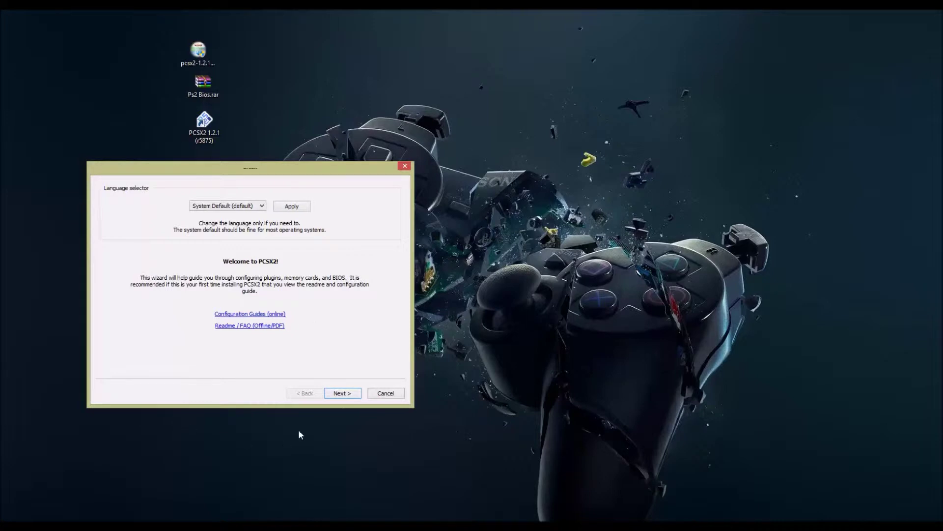
click(344, 393)
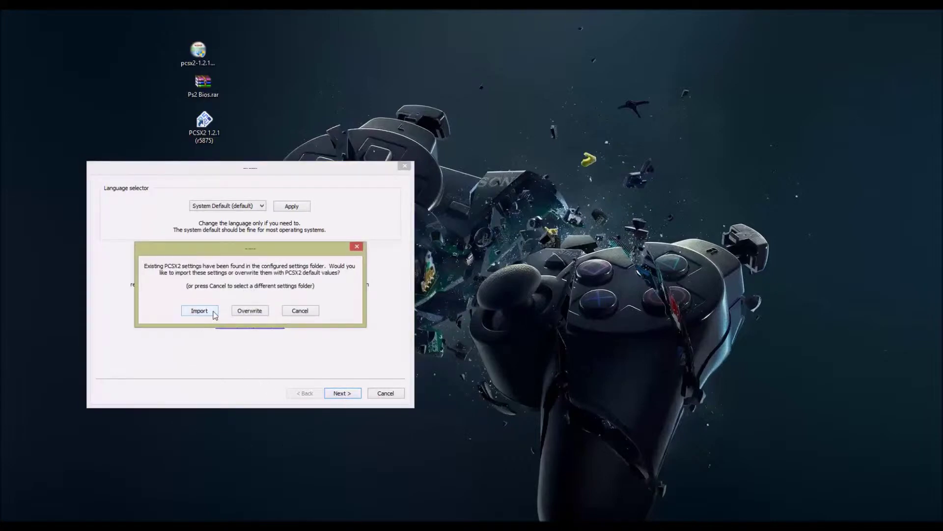
click(244, 311)
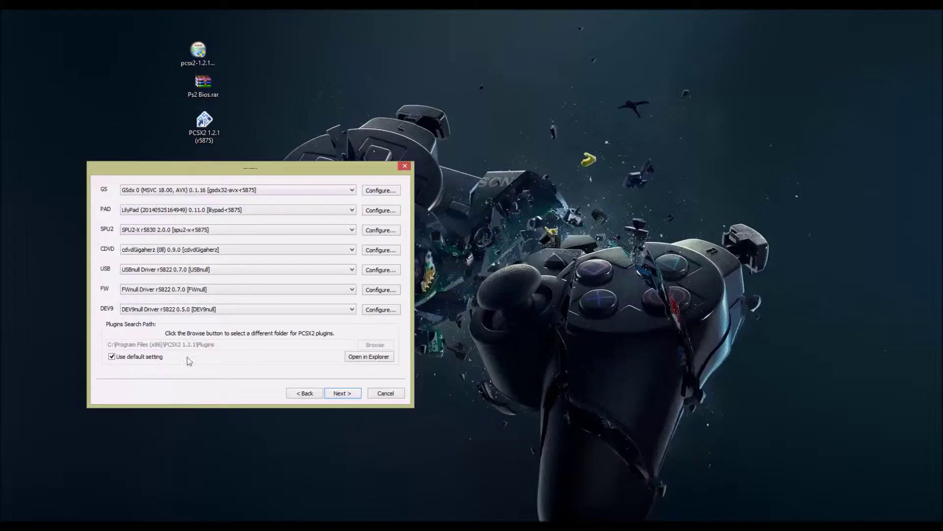
click(343, 394)
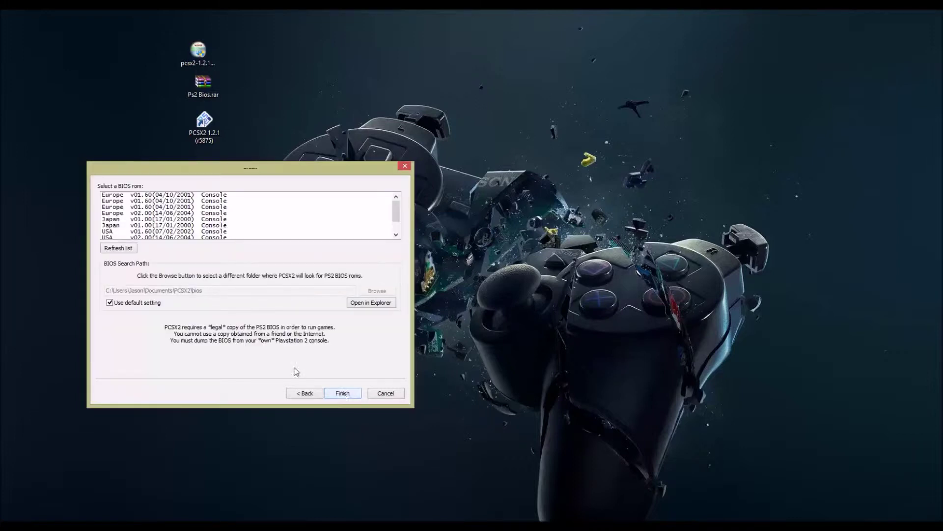
Step: Open the BIOS search folder in Explorer and view the bios folder inside the Ps2 Bios.rar archive beside it
click(125, 196)
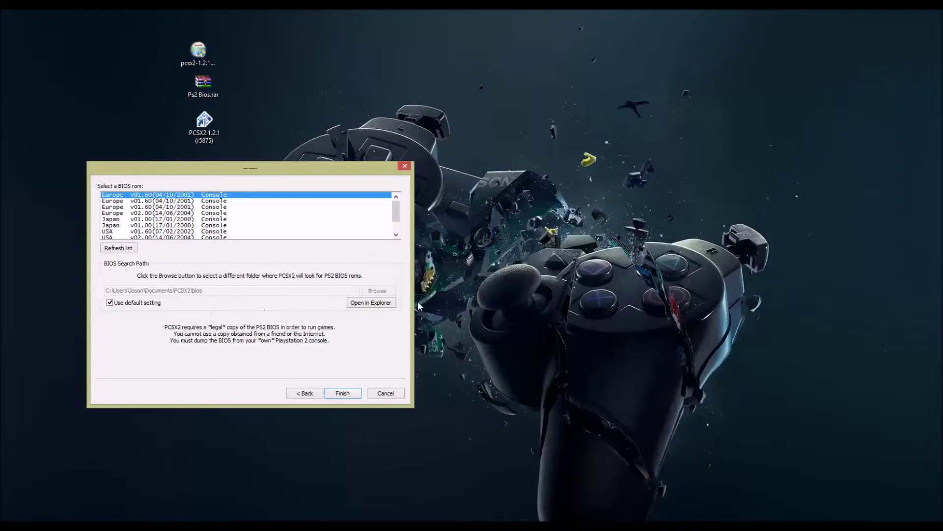
click(371, 303)
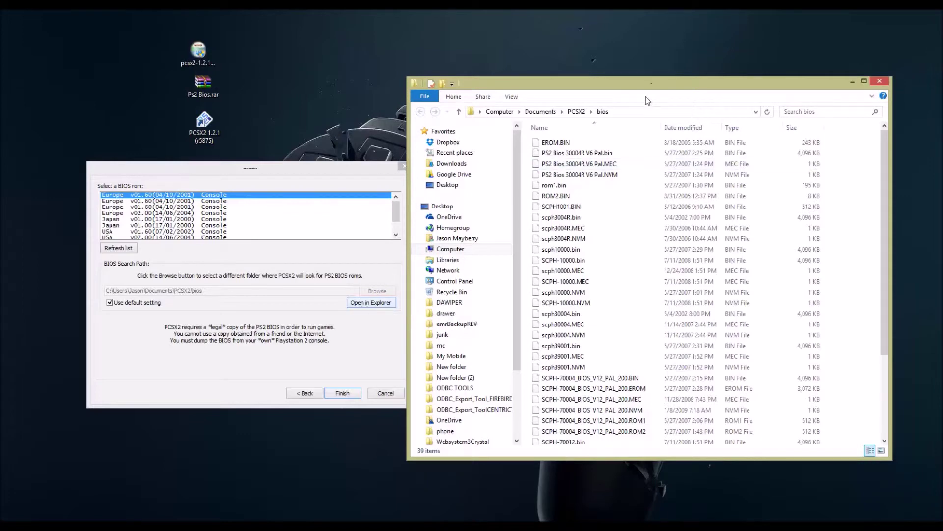
double_click(195, 90)
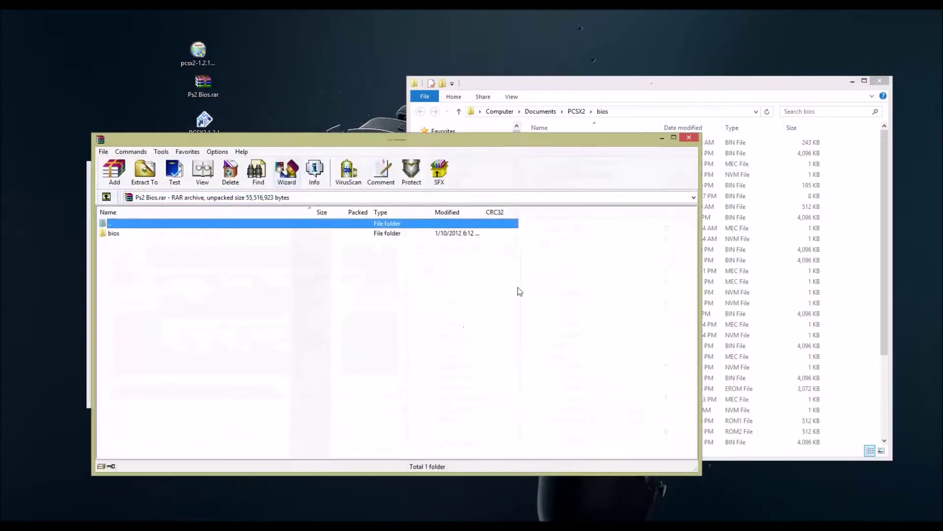
drag(486, 147, 177, 142)
key(alt+F4)
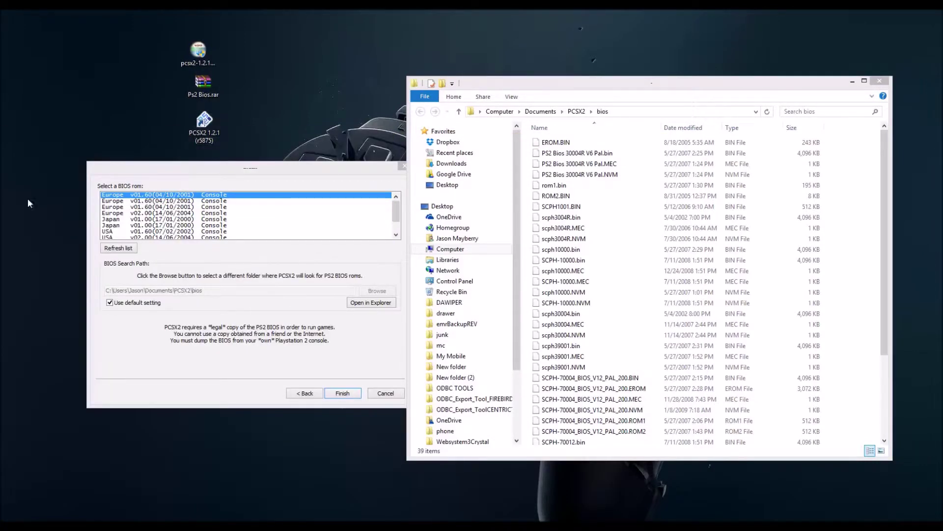
click(532, 249)
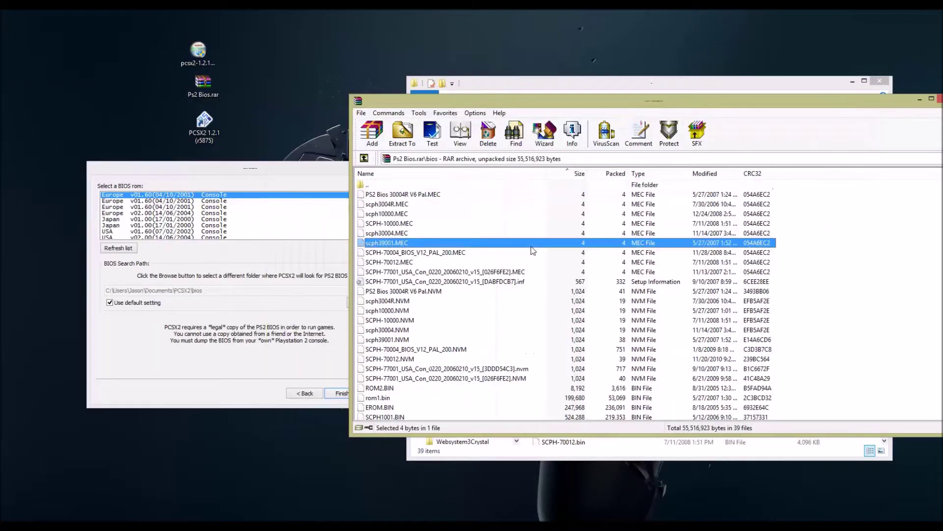
Step: Select all BIOS files in the archive, check the path of the PCSX2 bios folder, and close both windows
key(ctrl+a)
drag(516, 100, 843, 308)
click(653, 109)
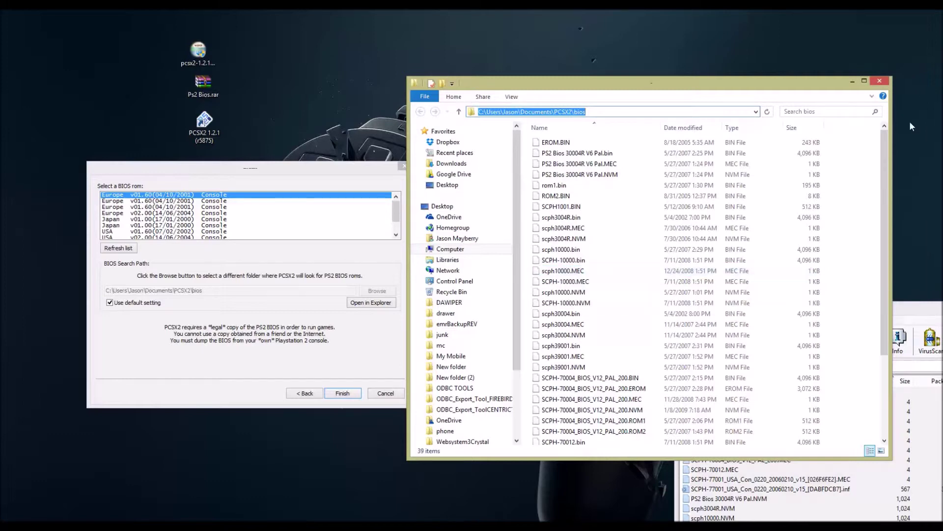
click(881, 81)
drag(816, 308, 508, 183)
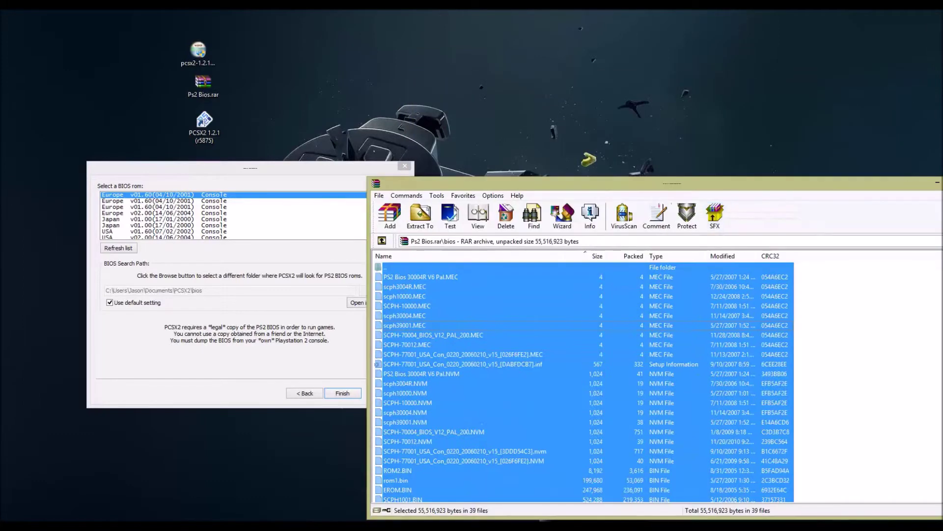
key(alt+F4)
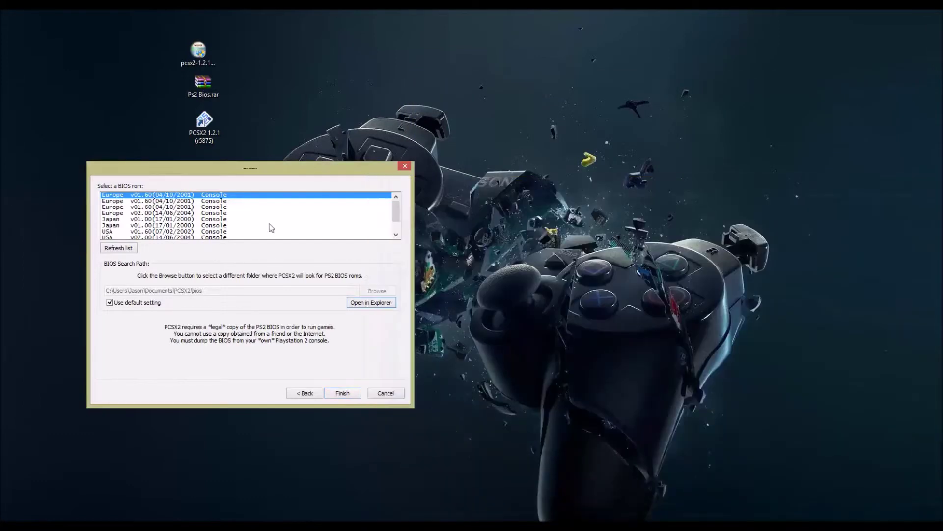
Step: Choose the USA v02.20 (10/02/2006) Console BIOS rom and finish the setup wizard
click(122, 215)
scroll(143, 205, down, 1)
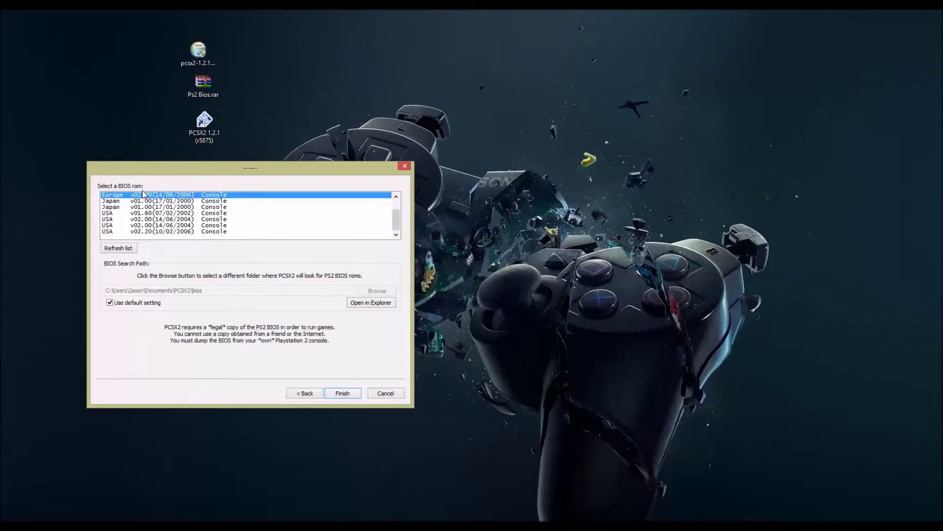
click(148, 232)
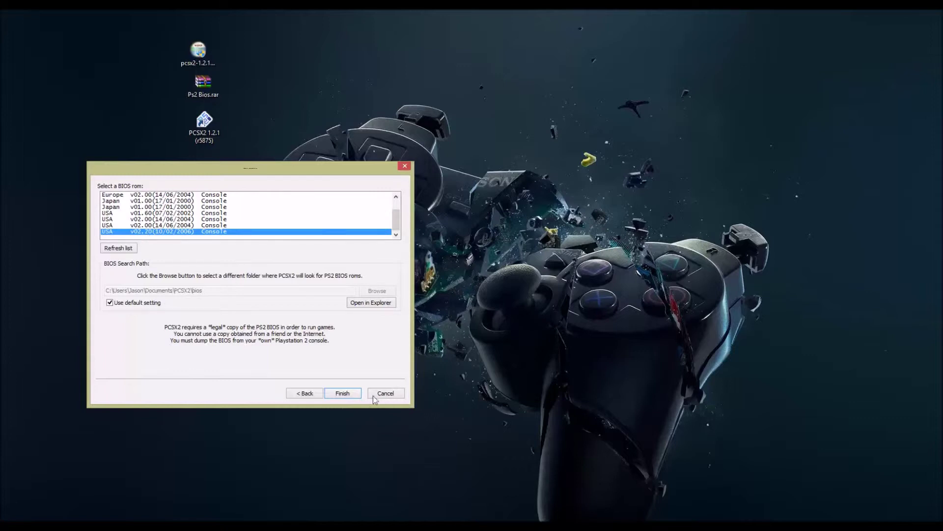
click(342, 394)
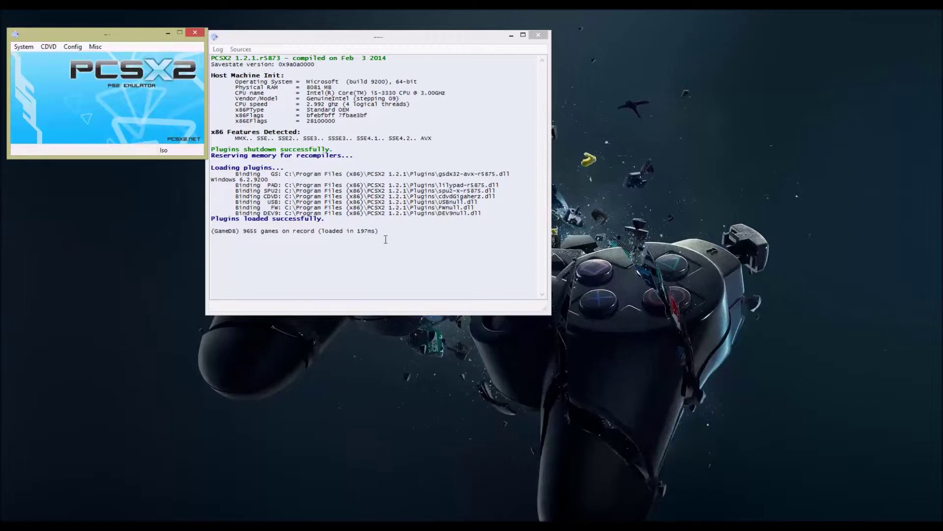
Step: Load 007AgentUnderFire.iso from the 007AgentUnderFire folder in Downloads as the disc image
click(29, 49)
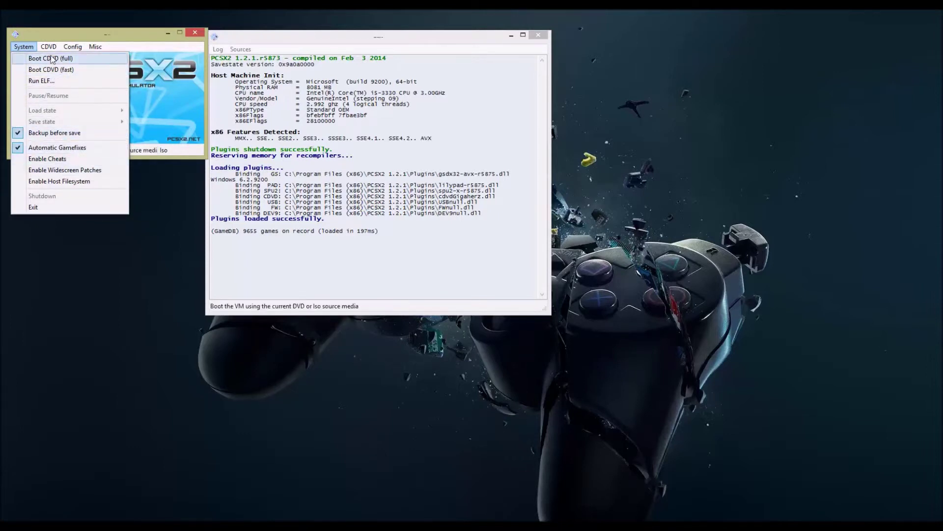
mouse_move(49, 46)
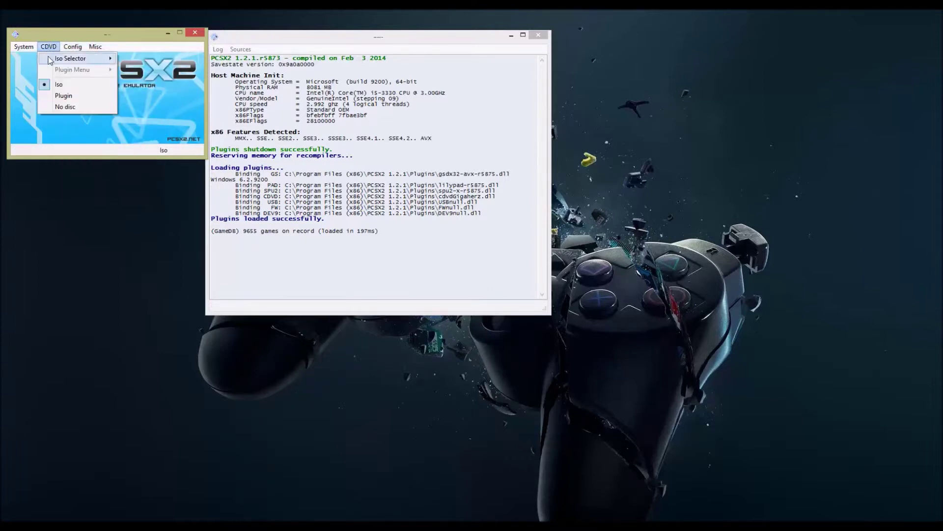
click(121, 59)
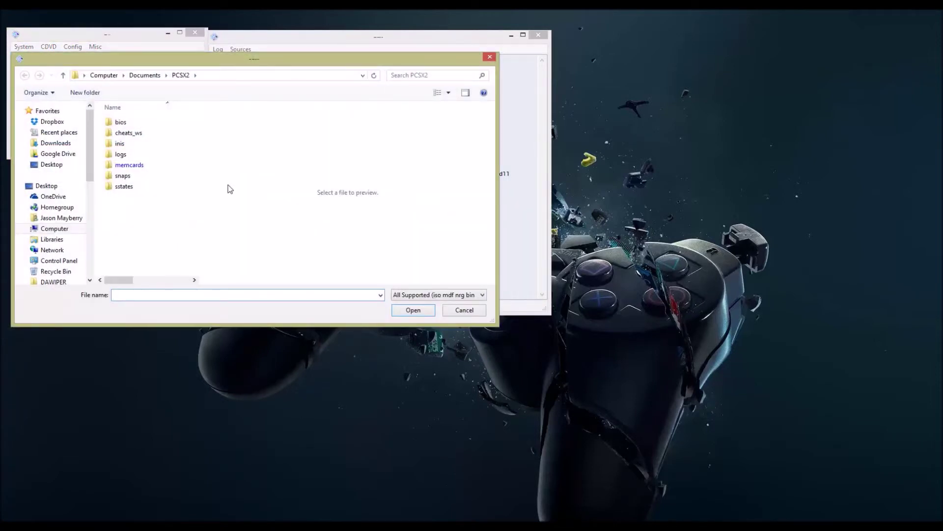
click(56, 143)
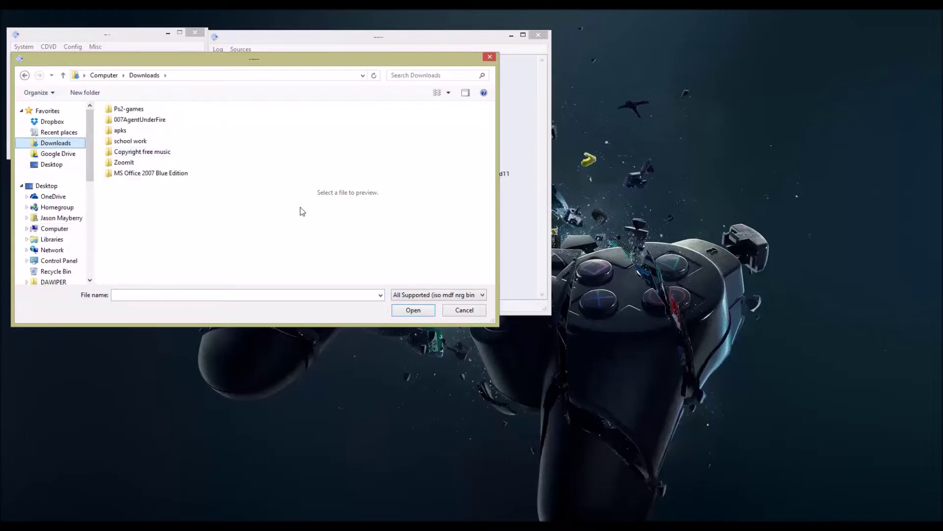
double_click(133, 120)
click(132, 124)
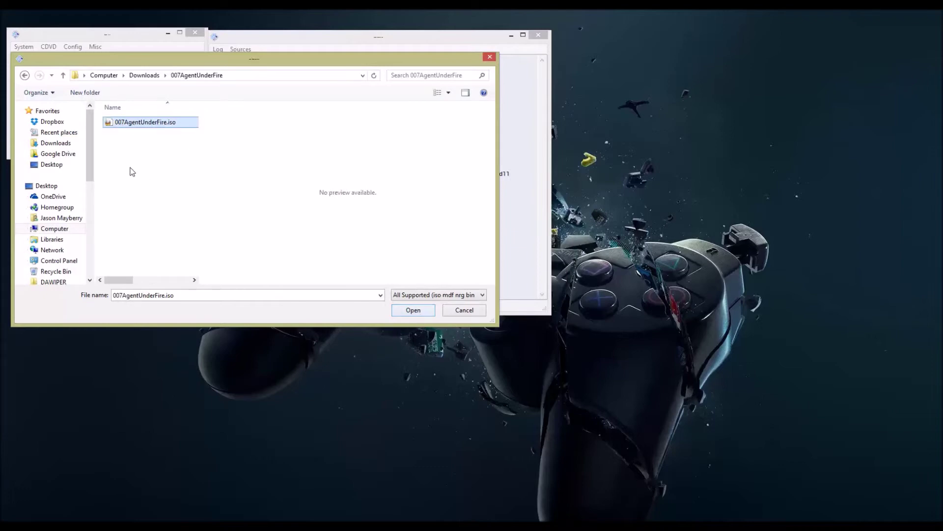
click(415, 310)
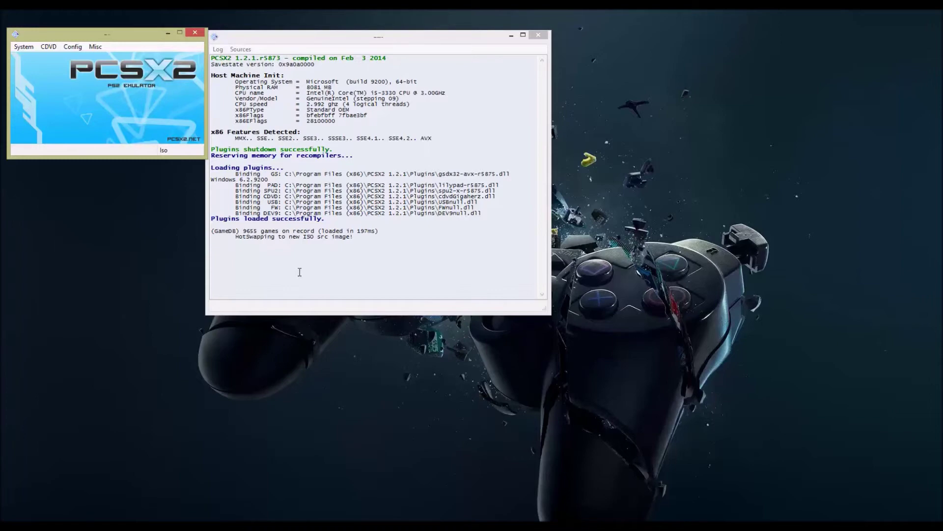
Step: Boot the loaded disc image with a full CDVD boot and move the game window clear of the emulator's main window
click(23, 46)
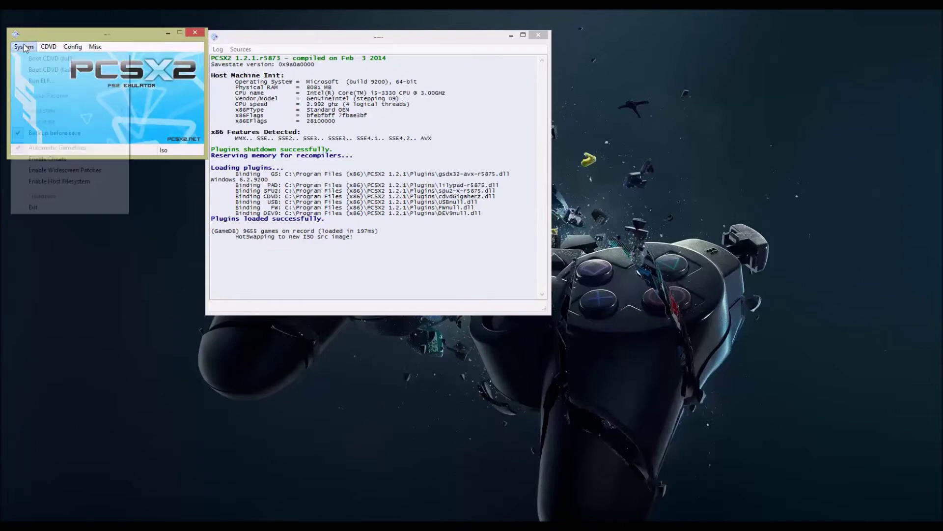
click(33, 59)
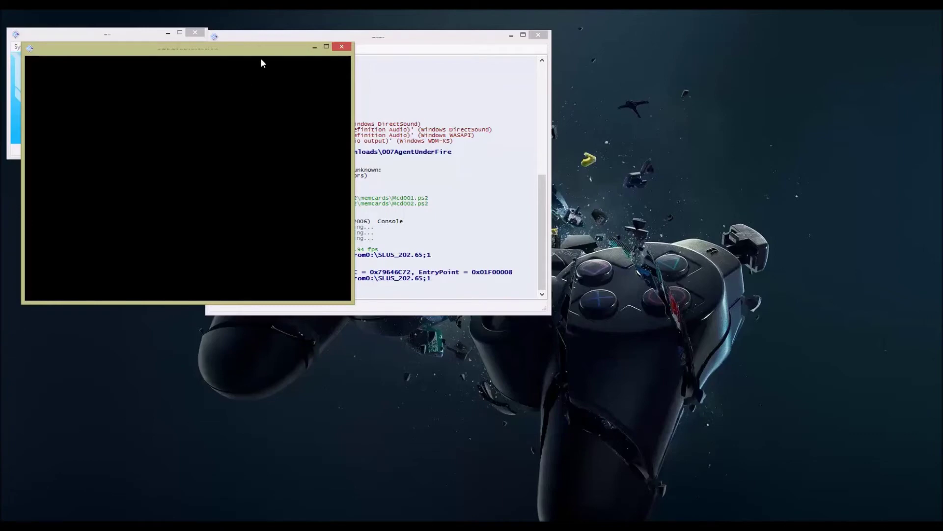
drag(261, 60, 613, 113)
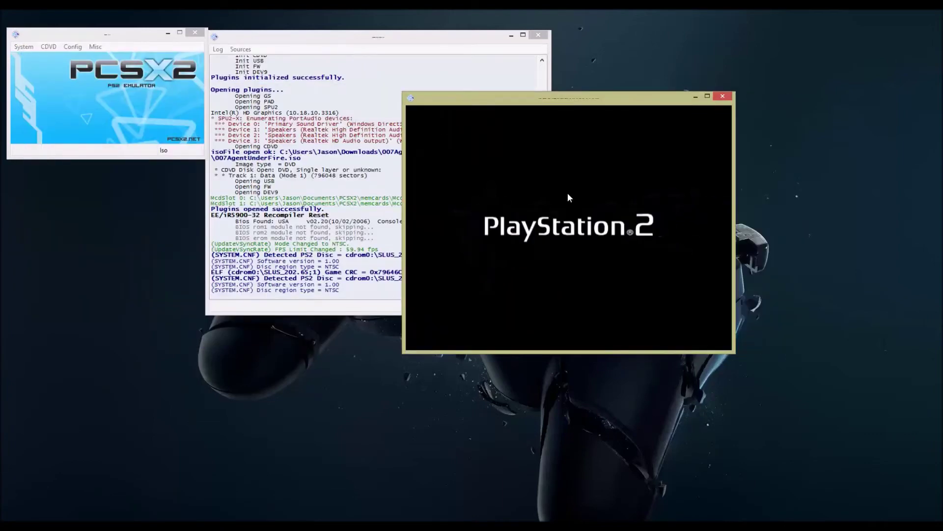